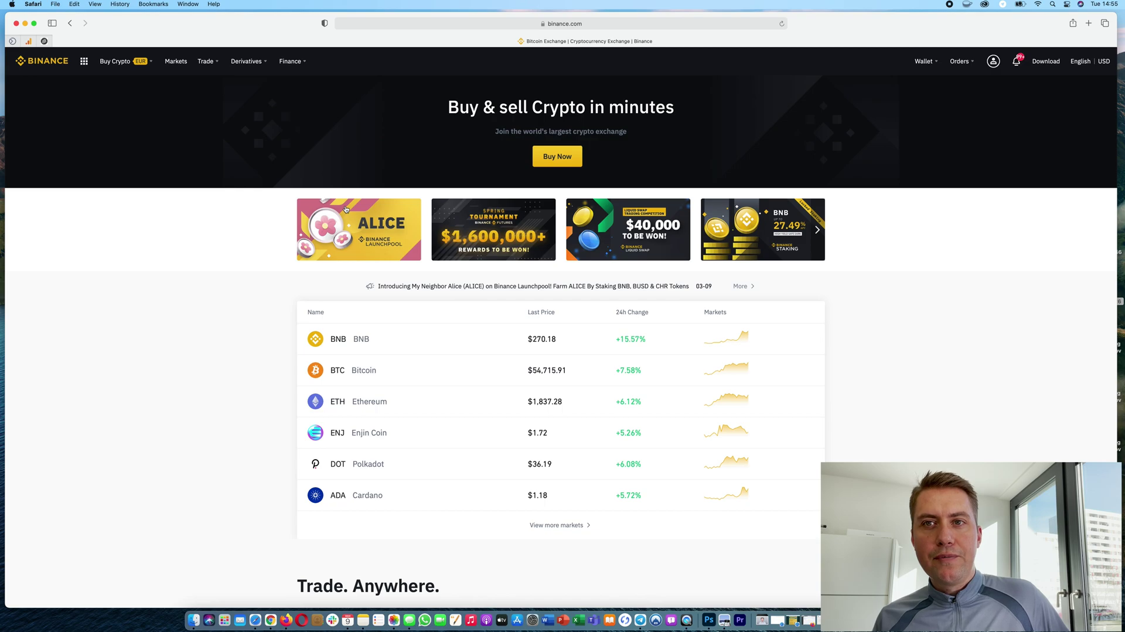
Go through Finance > Binance Earn, Fixed Terms Staking and View More to reach Locked Staking.
mouse_move(306, 69)
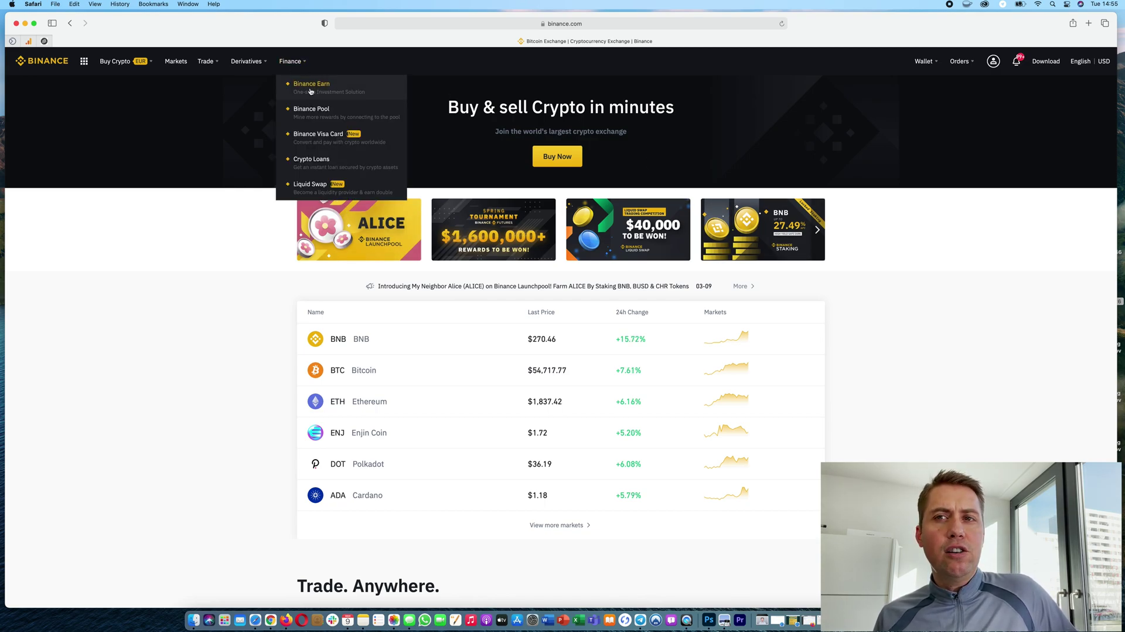
left_click(306, 92)
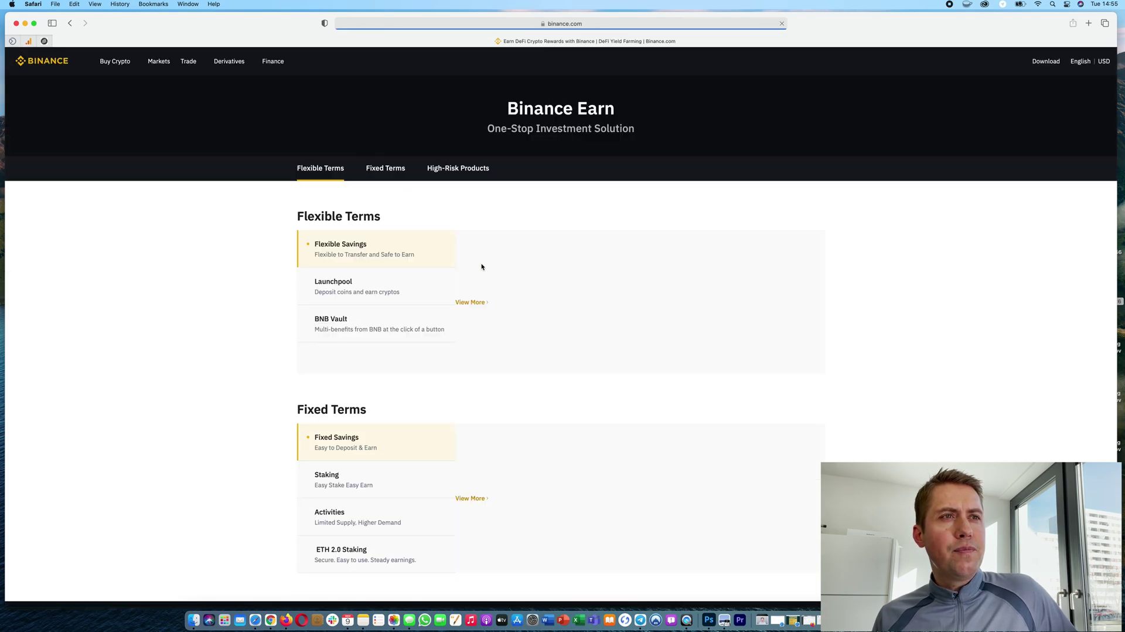
scroll(354, 323, "down", 5)
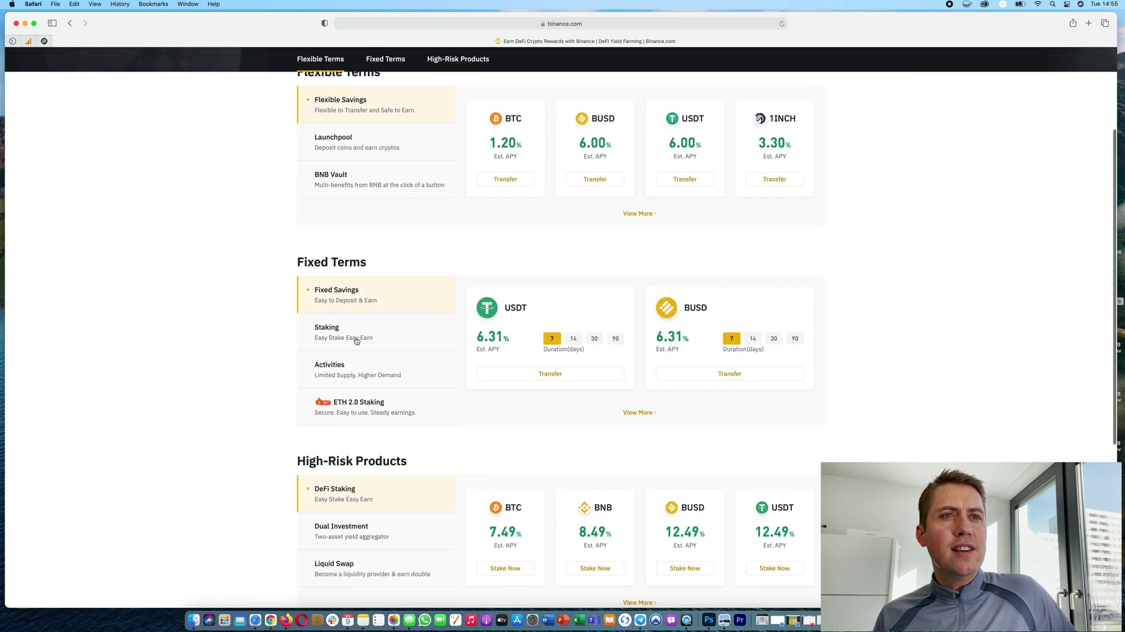
left_click(355, 339)
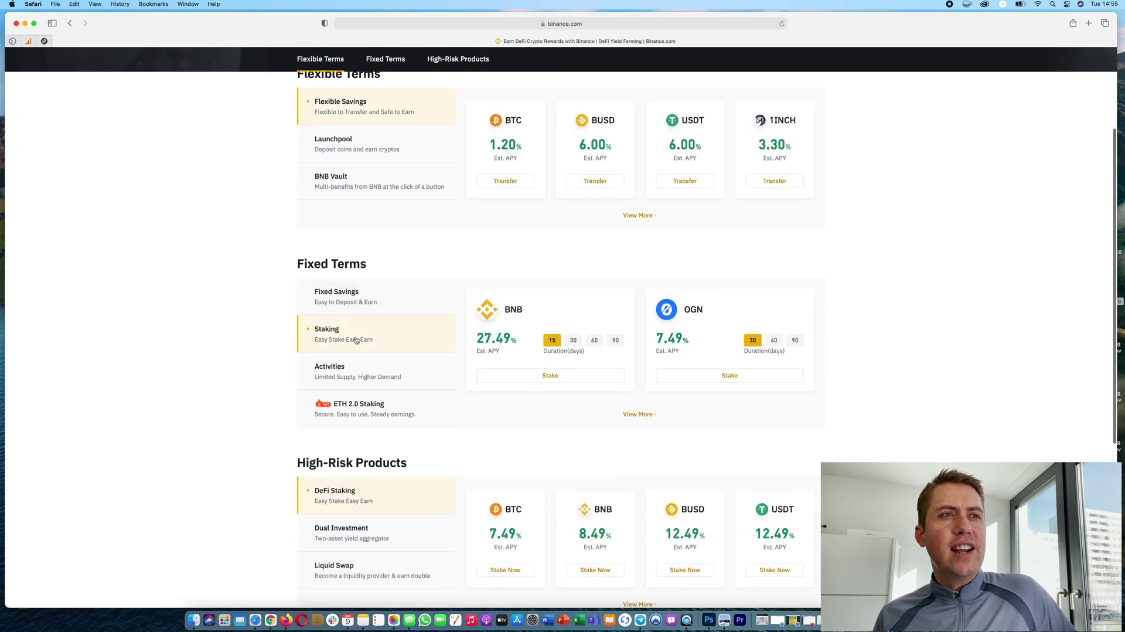
left_click(638, 414)
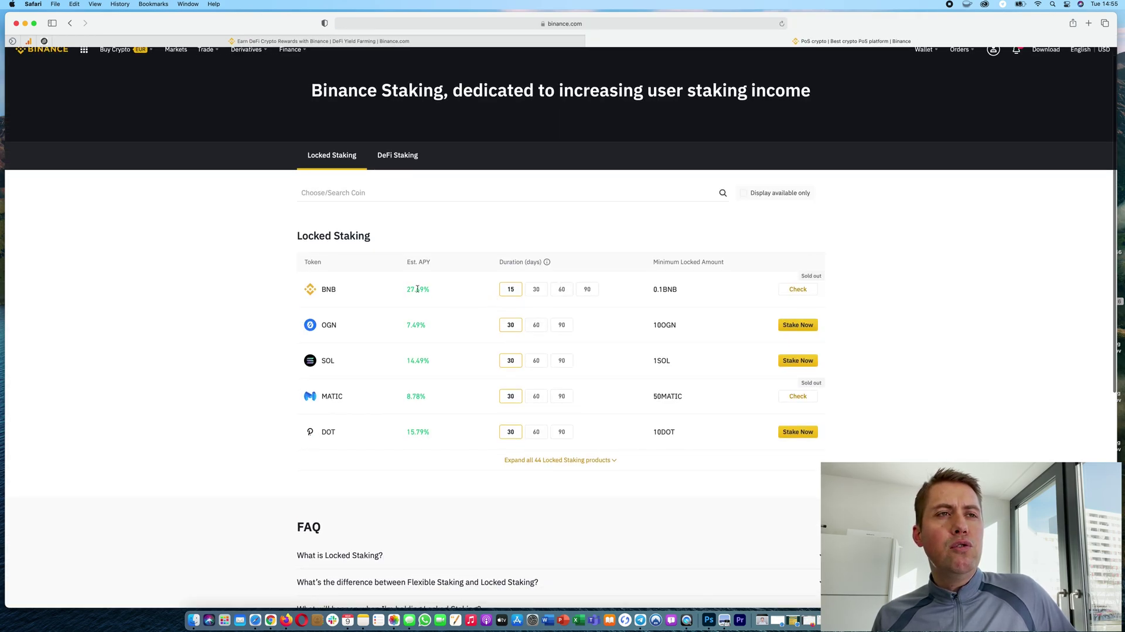
Scroll to BNB and compare its APY across the 15, 30, 60 and 90-day lock periods.
scroll(544, 299, "down", 1)
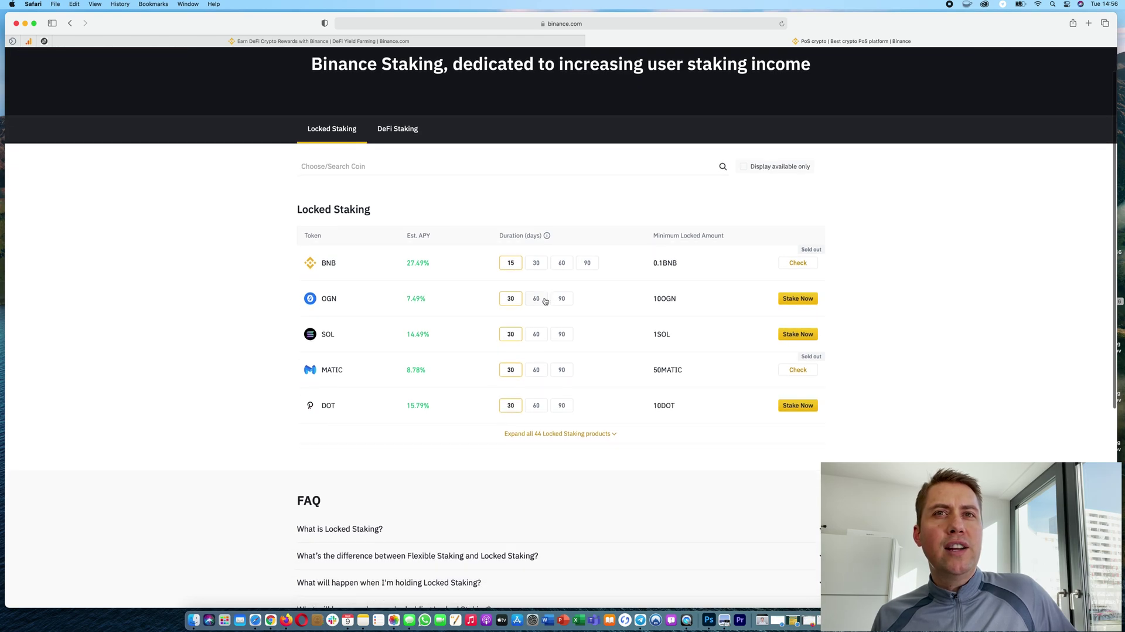
scroll(557, 293, "down", 1)
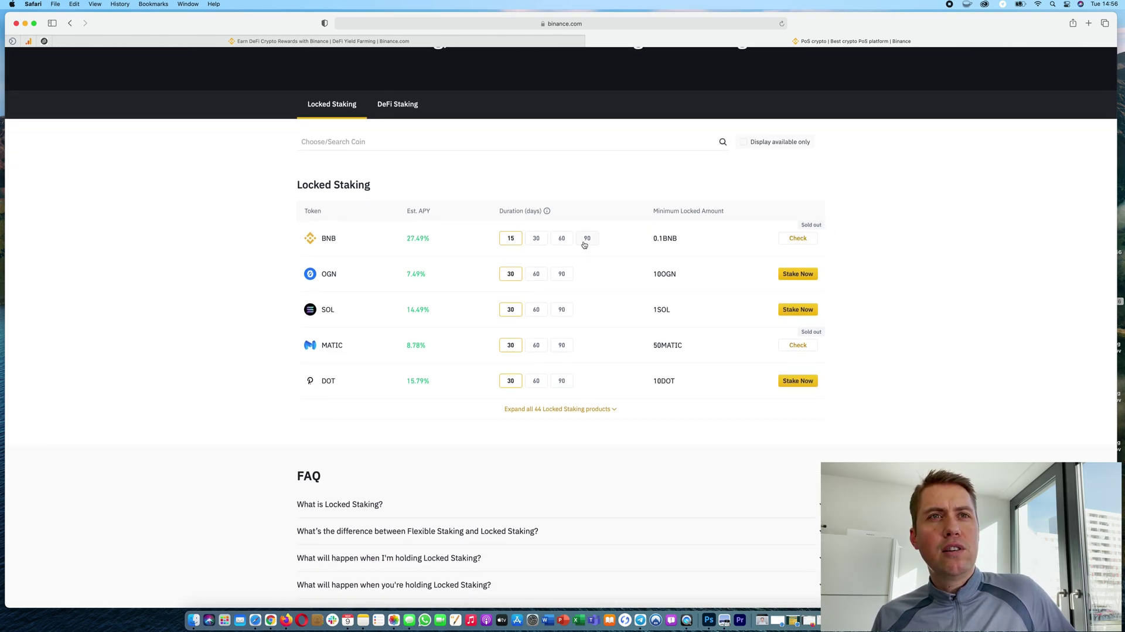
left_click(544, 241)
left_click(562, 241)
left_click(585, 241)
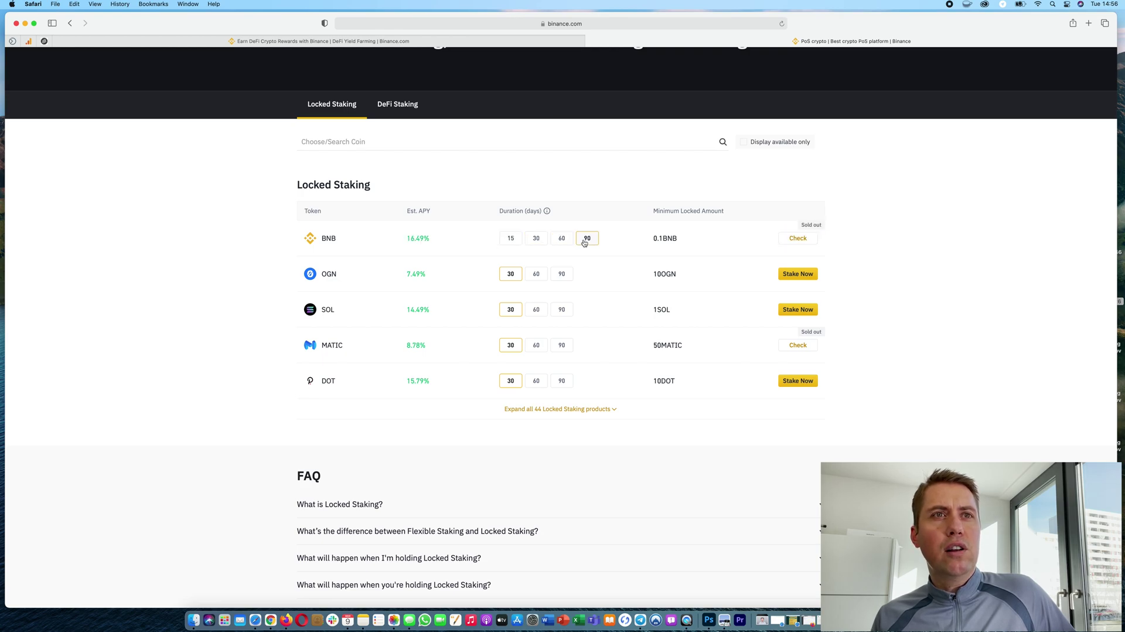
left_click(564, 241)
left_click(532, 241)
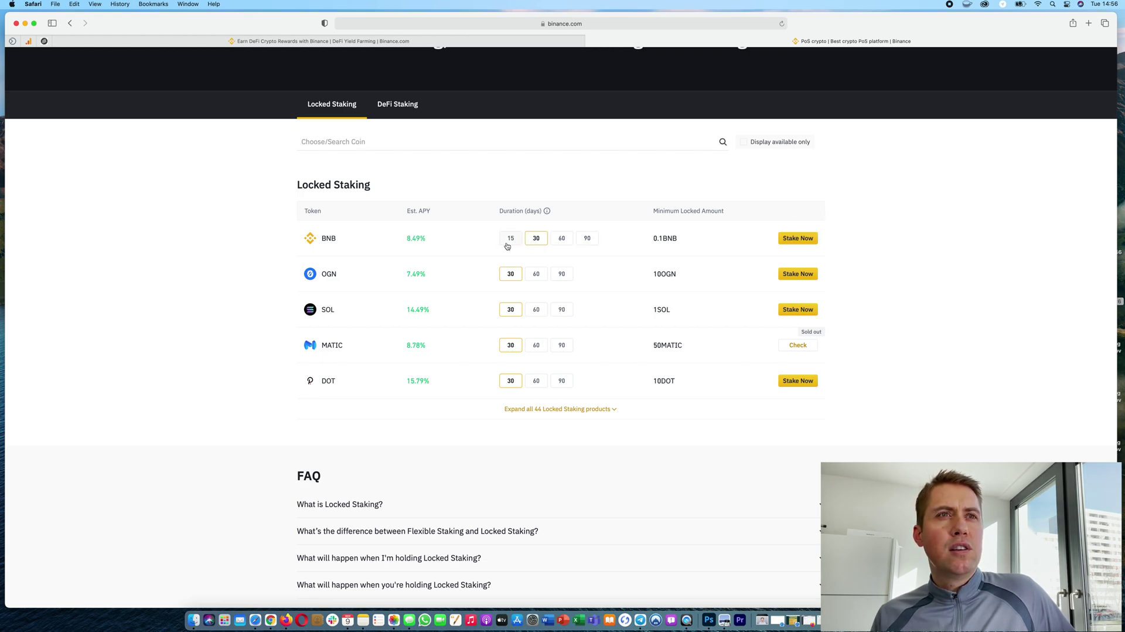
left_click(510, 241)
Recheck BNB at 15 days (27.49%), 30 (8.49%) and 60 (12.49%), then expand to all 44 products.
left_click(560, 241)
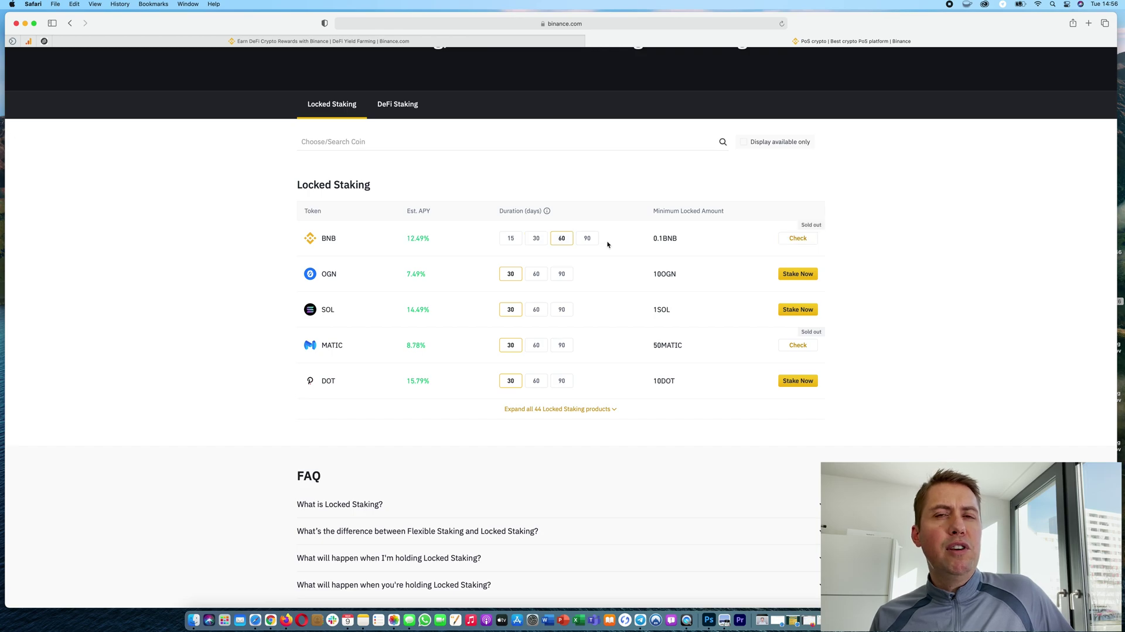
left_click(506, 240)
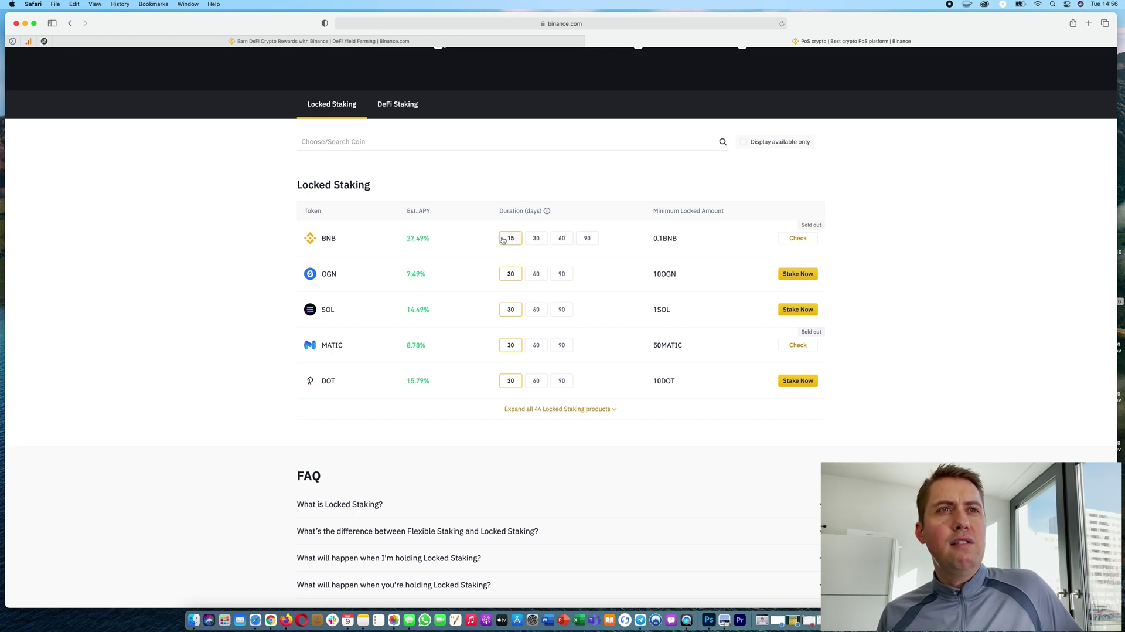
left_click(537, 240)
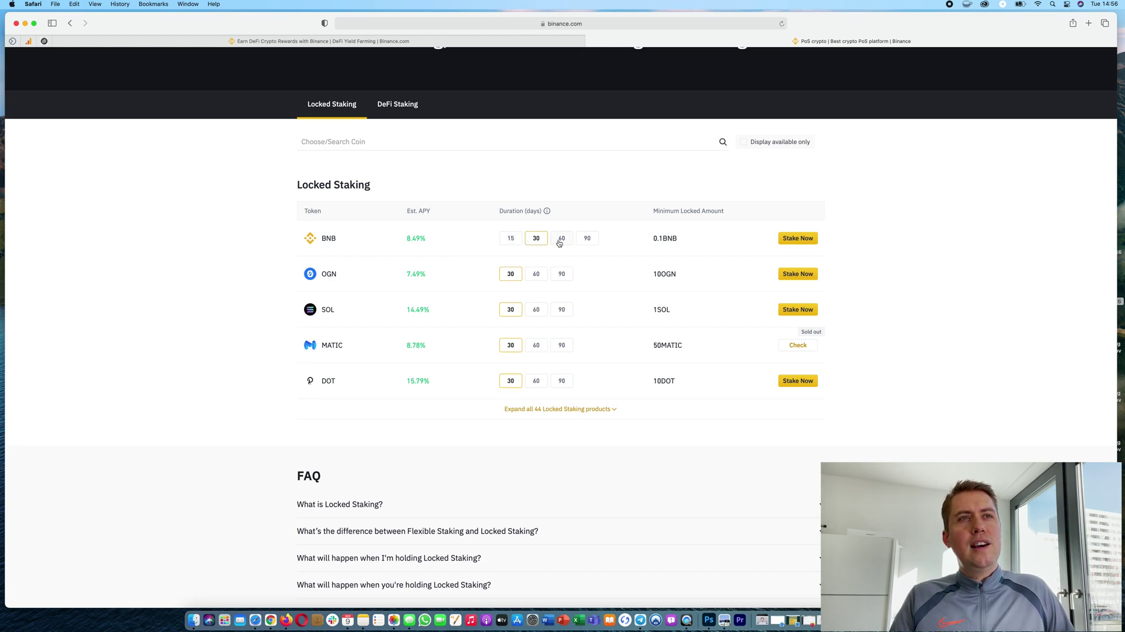
left_click(560, 241)
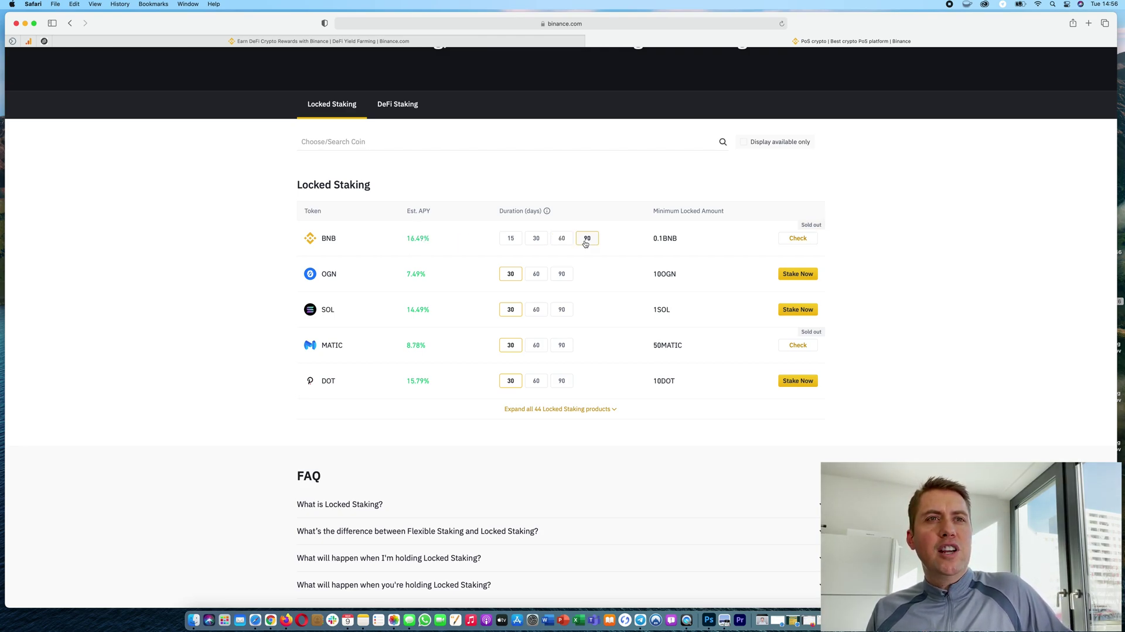
left_click(535, 239)
left_click(560, 241)
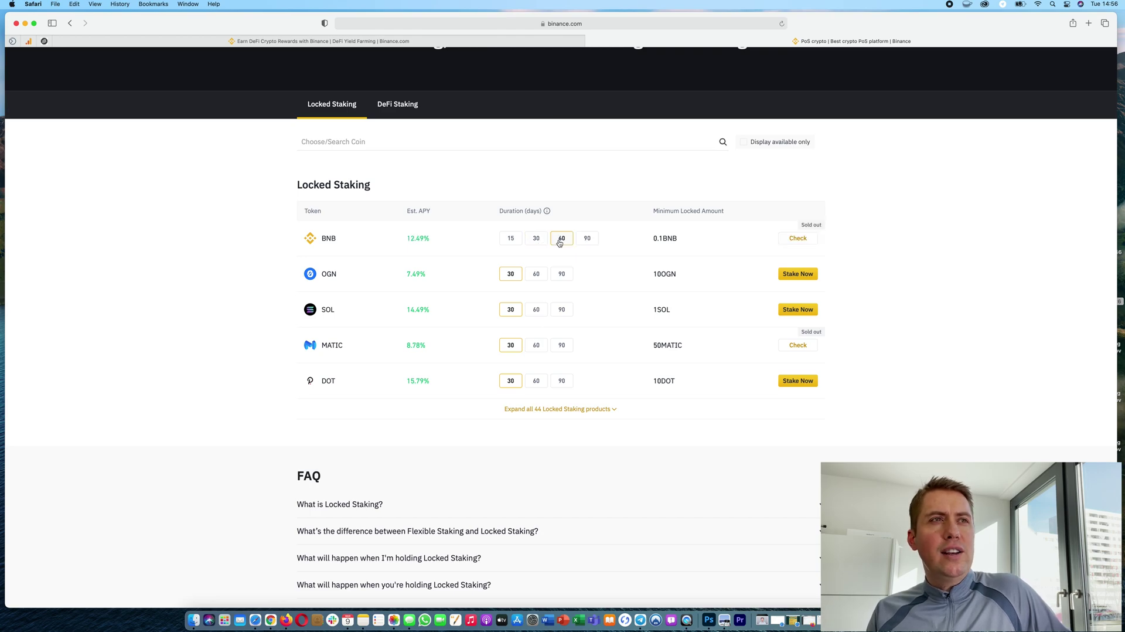
left_click(571, 410)
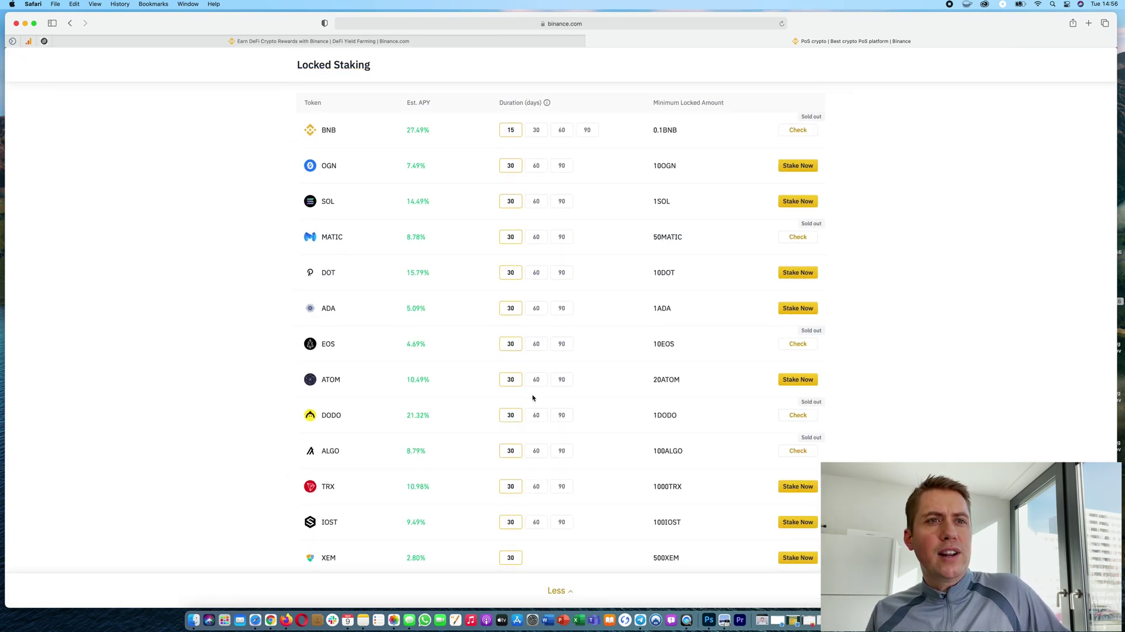
Compare ADA's 60 and 90-day rates, settling on 60 days at 7.79% APY.
scroll(545, 392, "down", 2)
scroll(538, 398, "up", 2)
scroll(539, 398, "down", 4)
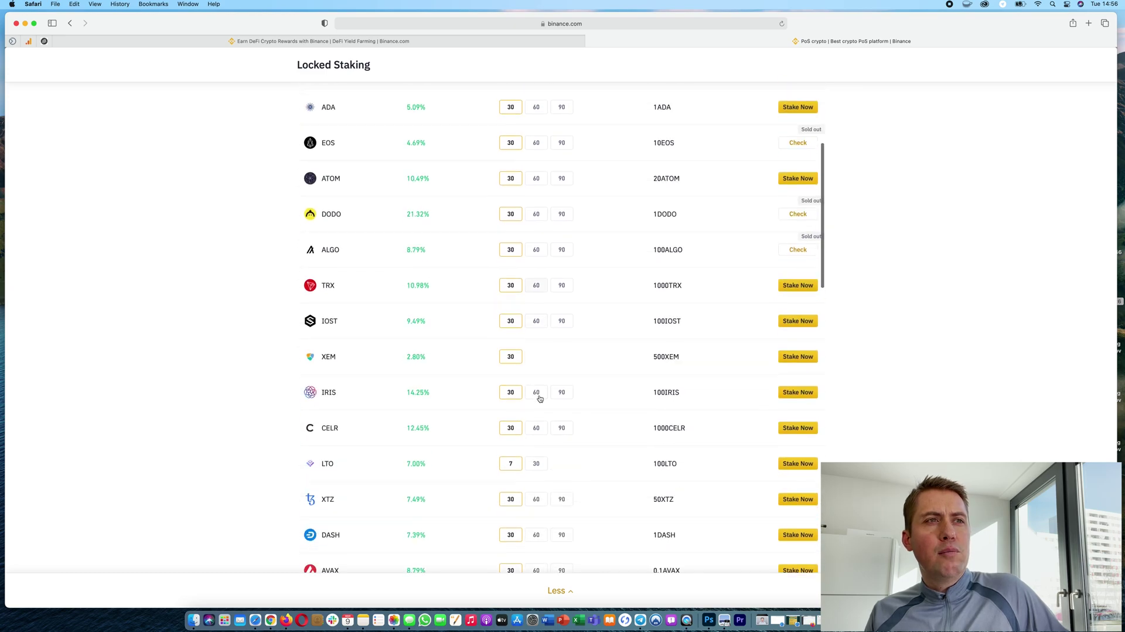
scroll(540, 399, "up", 4)
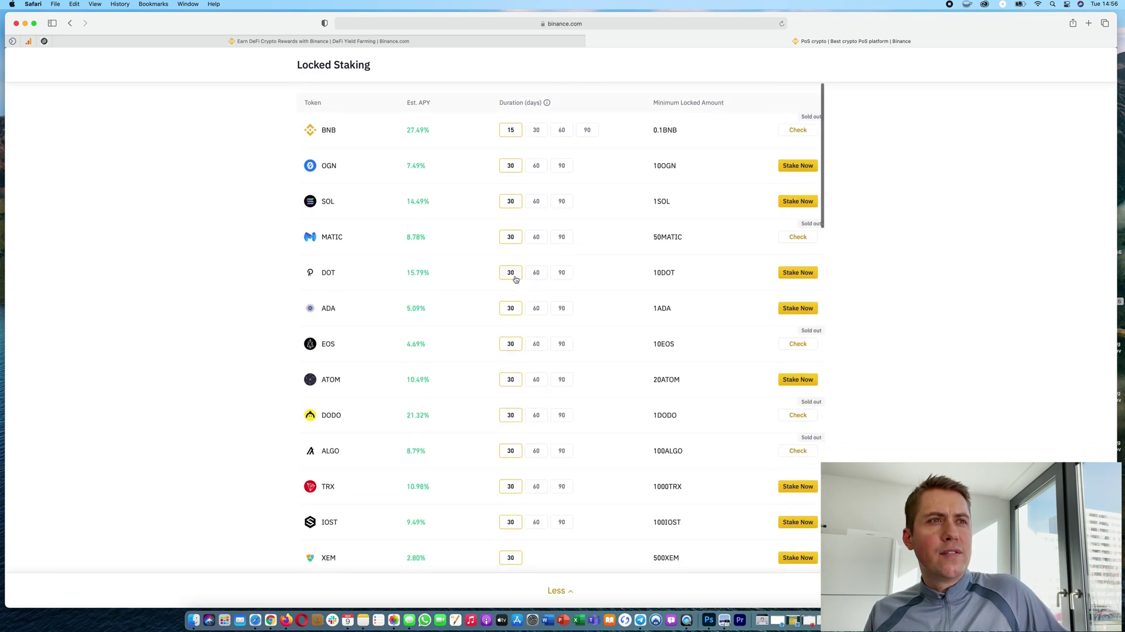
left_click(536, 309)
left_click(562, 309)
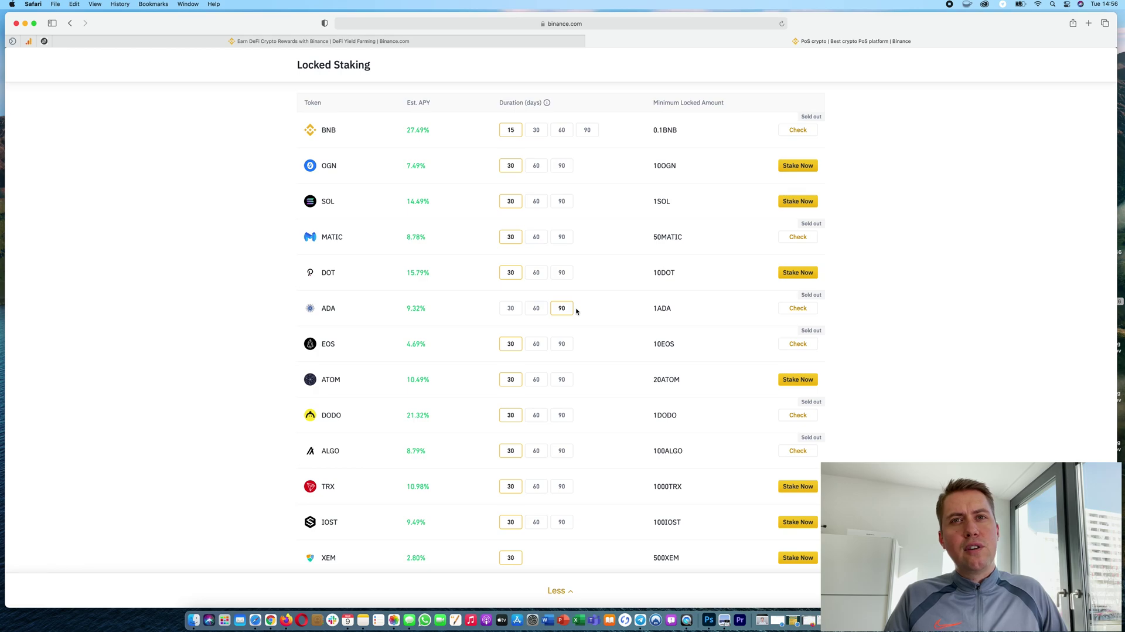
left_click(535, 308)
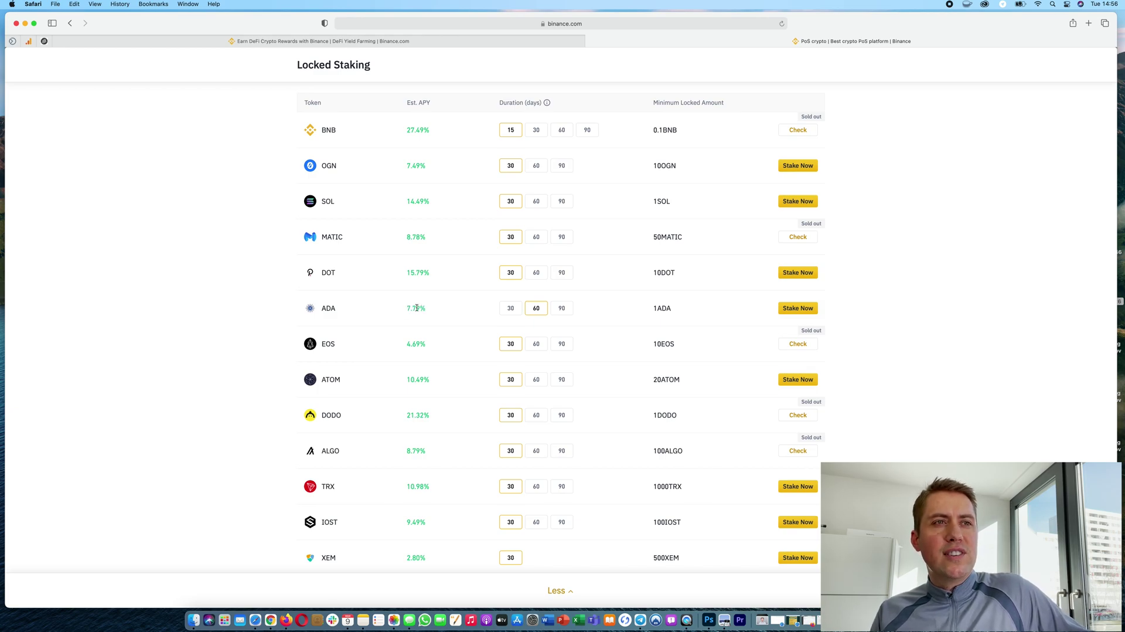
Stake the maximum 10.56777665 ADA for 30 days at 5.09% APY, accepting the agreement.
left_click(797, 308)
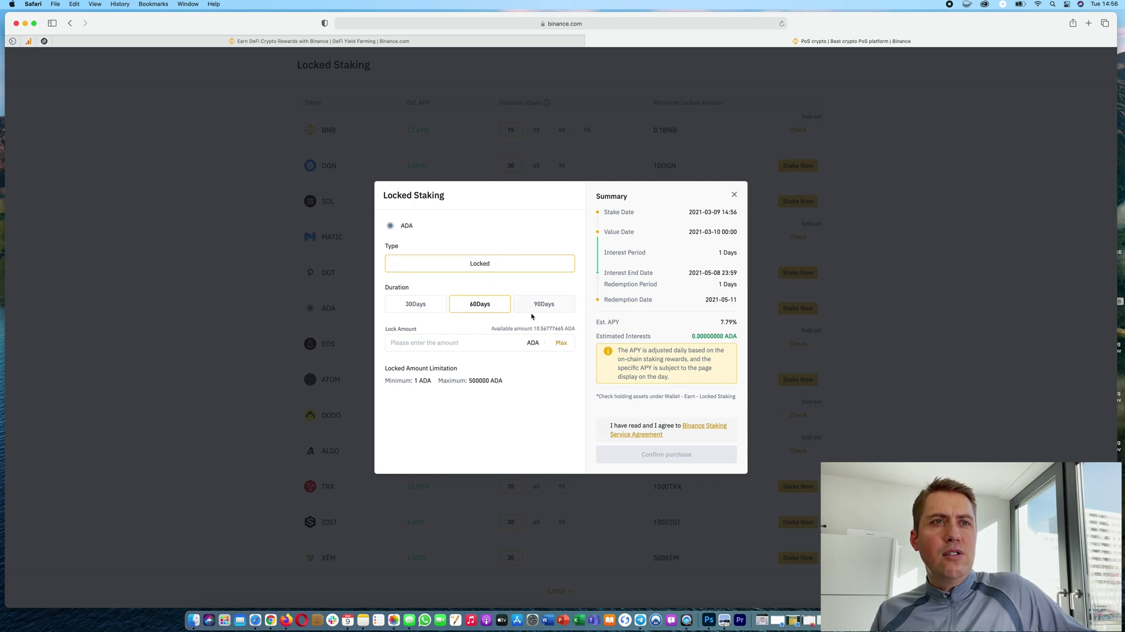
left_click(563, 344)
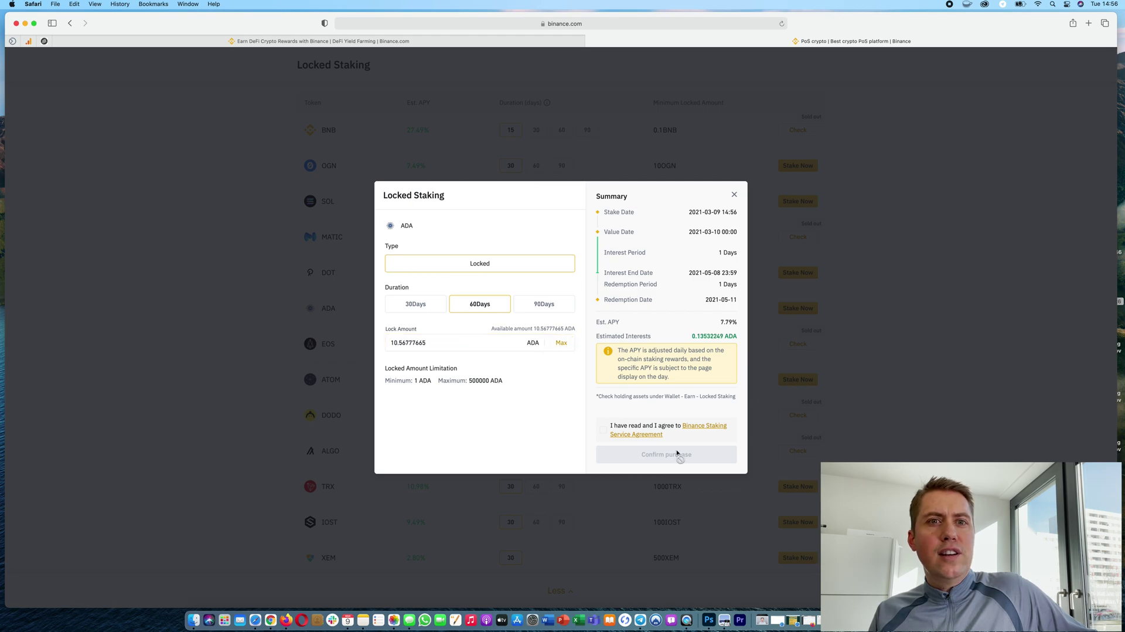
left_click(603, 430)
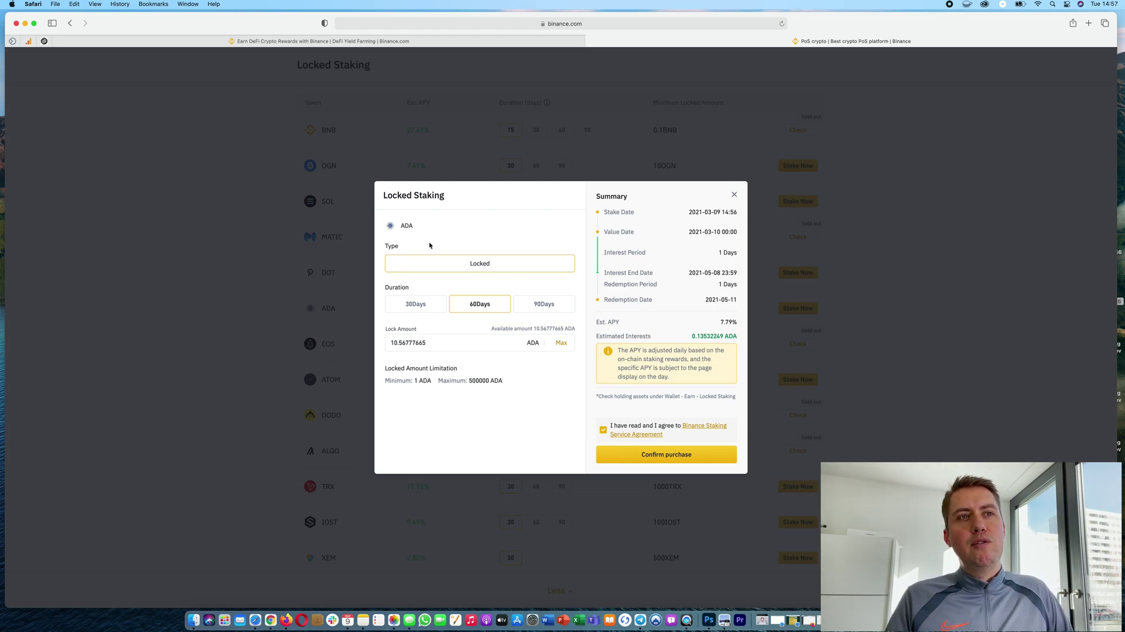
left_click(412, 304)
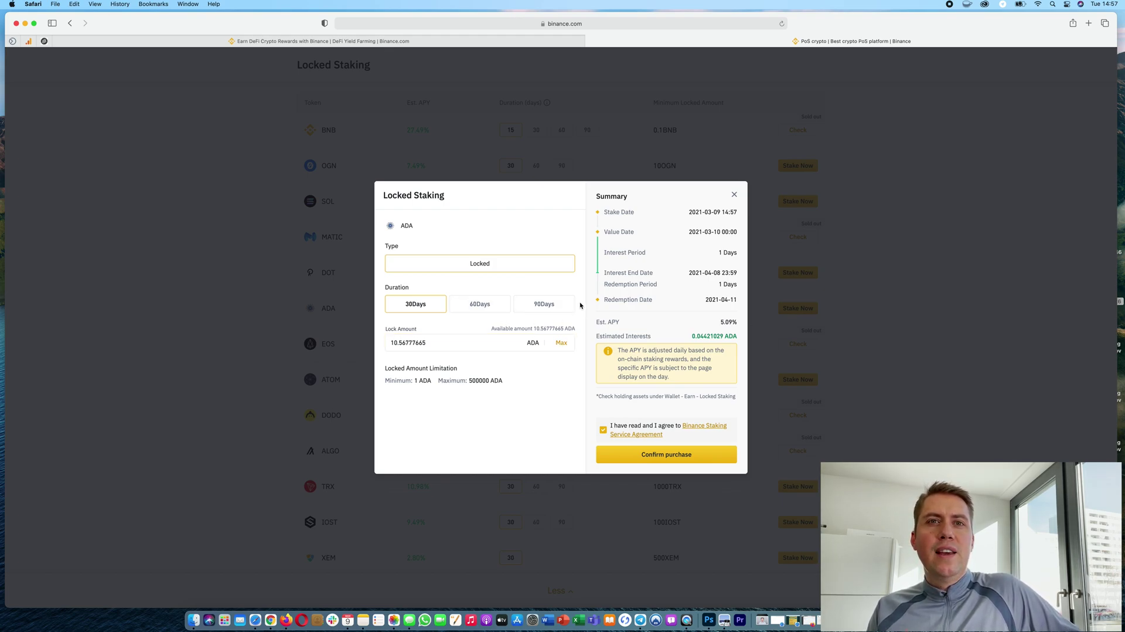
Compare ADA's 30-day and 60-day lock summaries, then close the staking dialog.
left_click(480, 304)
left_click(416, 308)
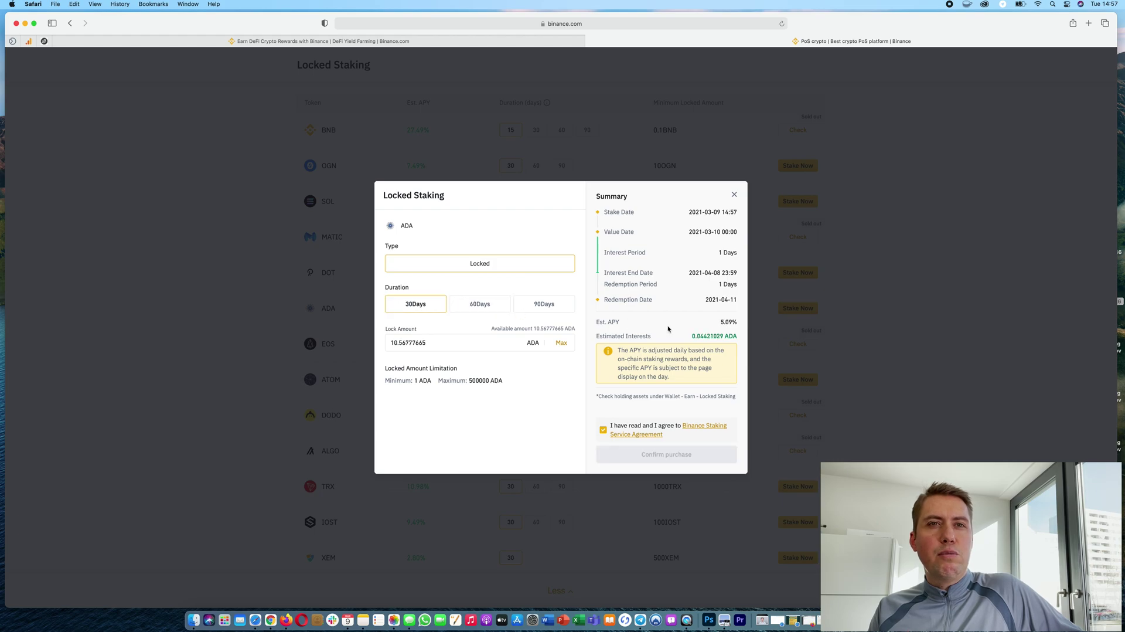
left_click(490, 305)
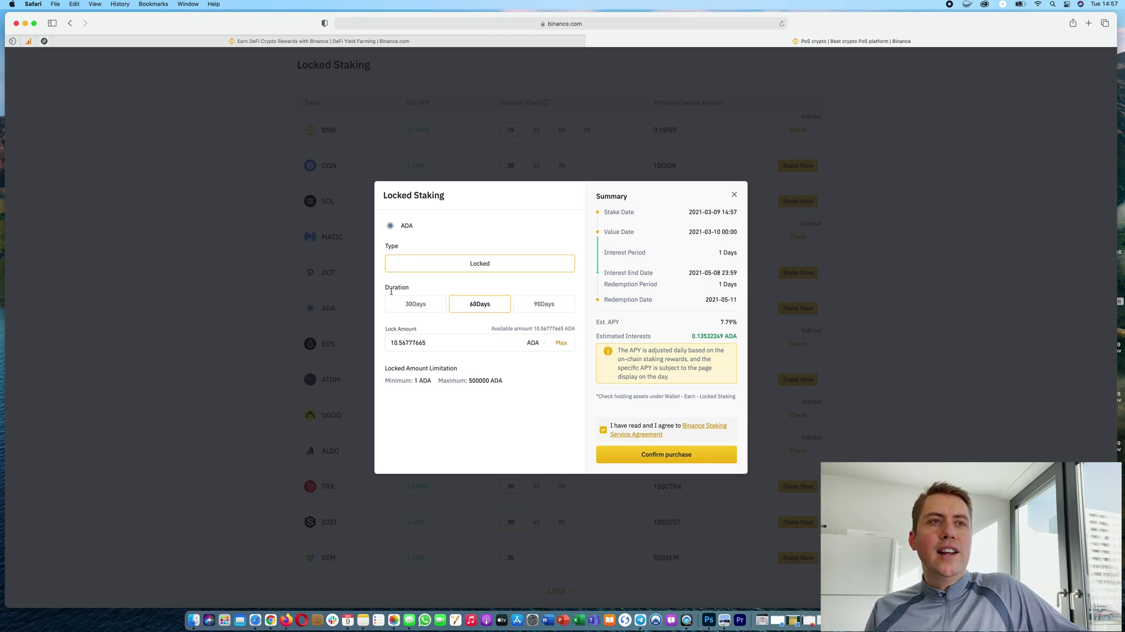
left_click(425, 305)
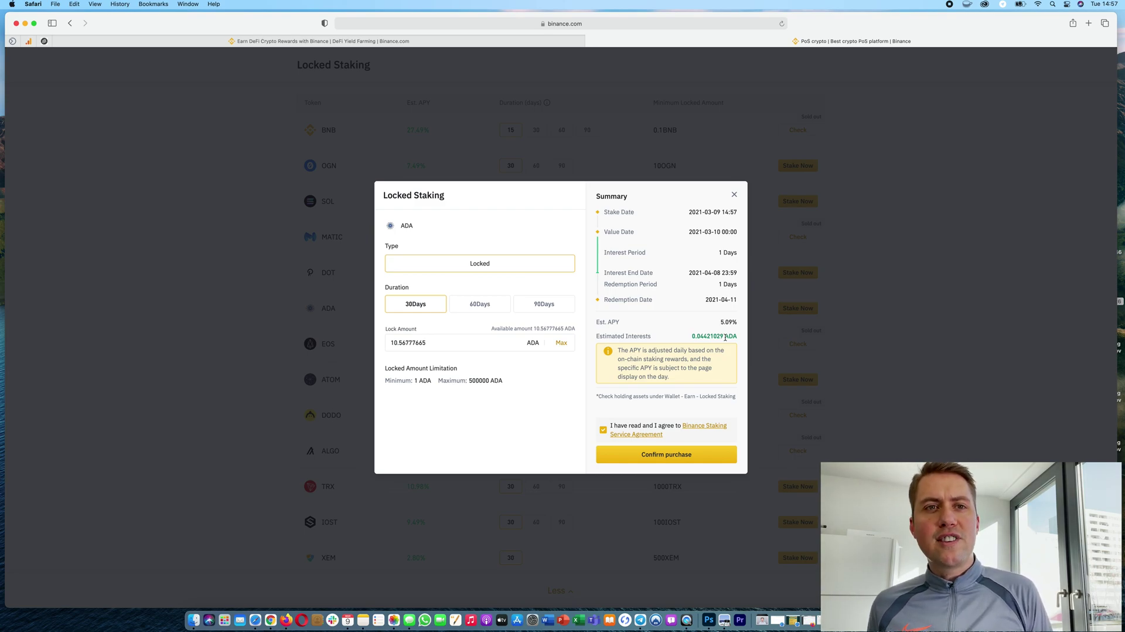
left_click(734, 196)
scroll(625, 253, "down", 5)
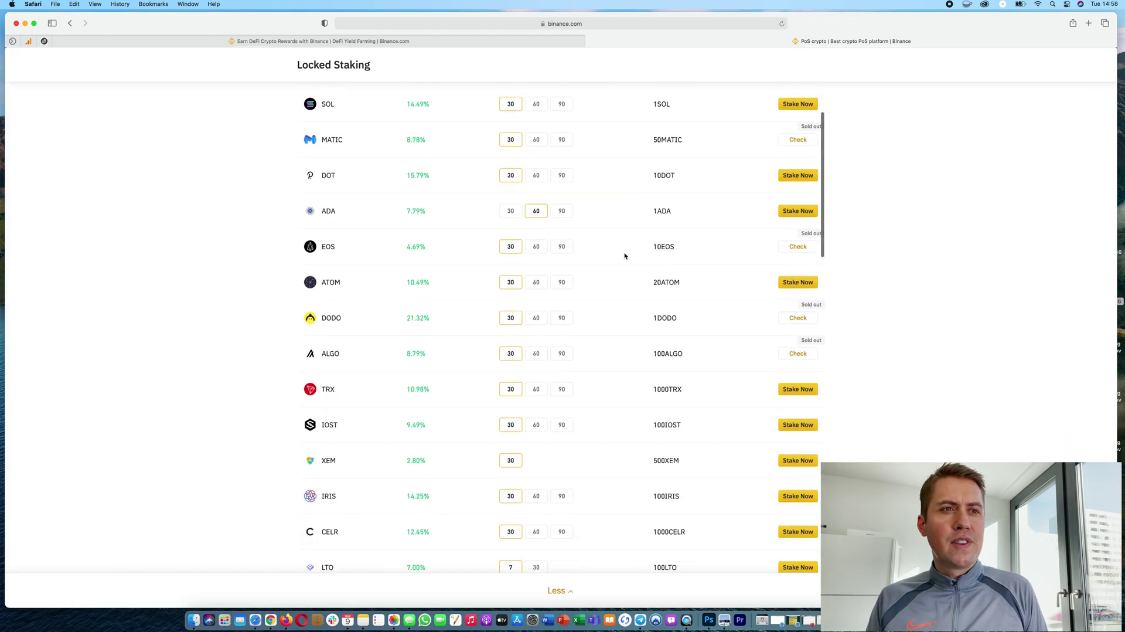
scroll(624, 253, "up", 4)
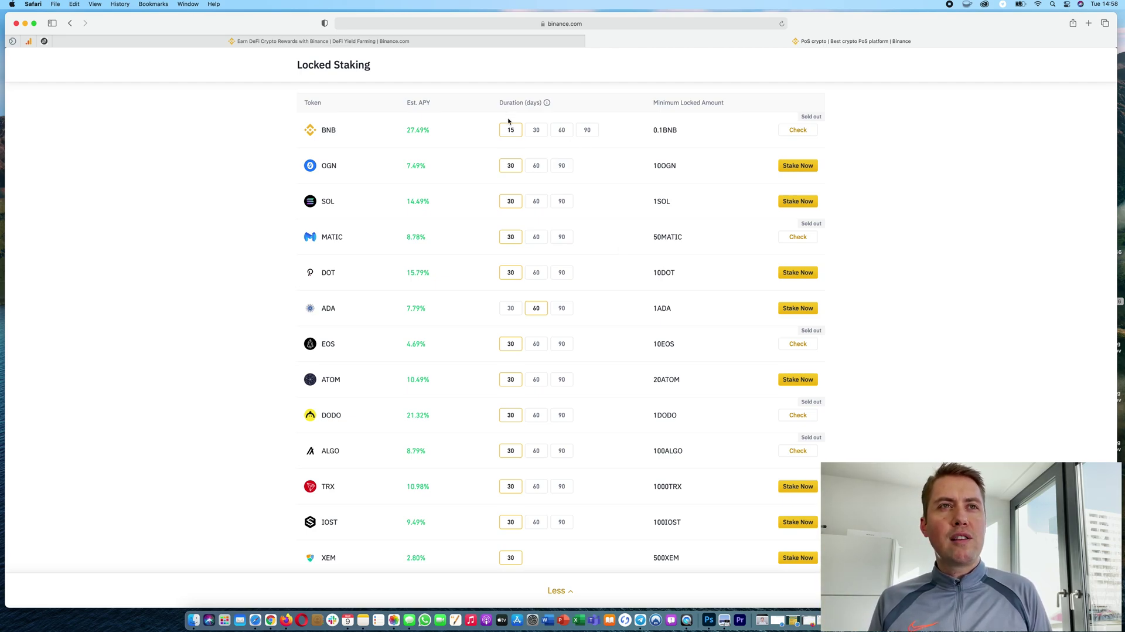
left_click(799, 165)
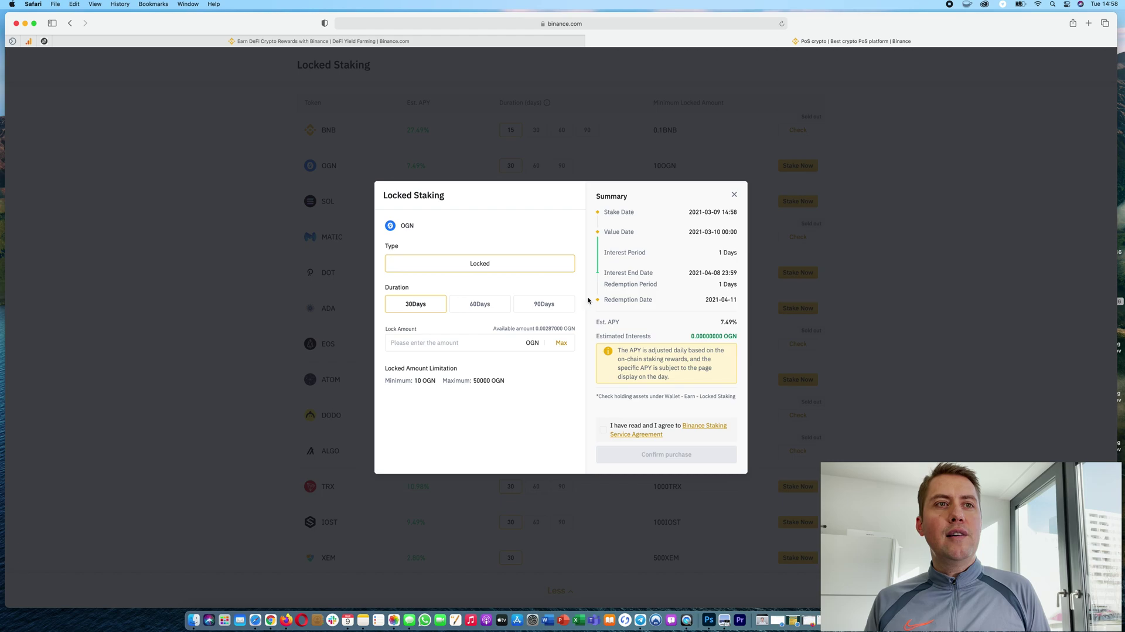
left_click(481, 308)
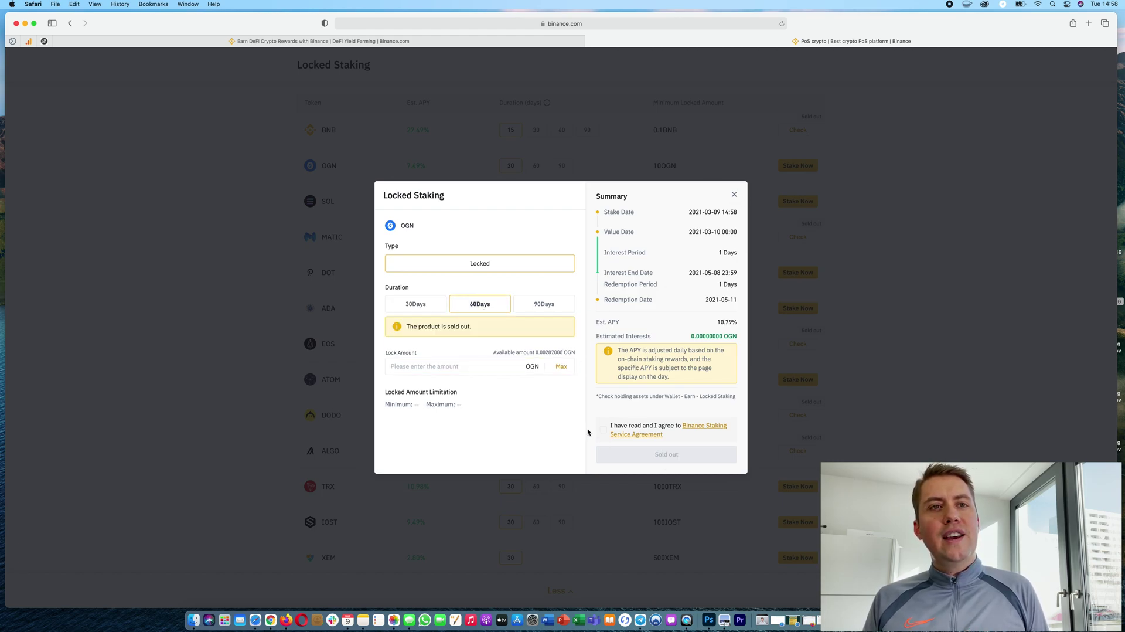
left_click(735, 195)
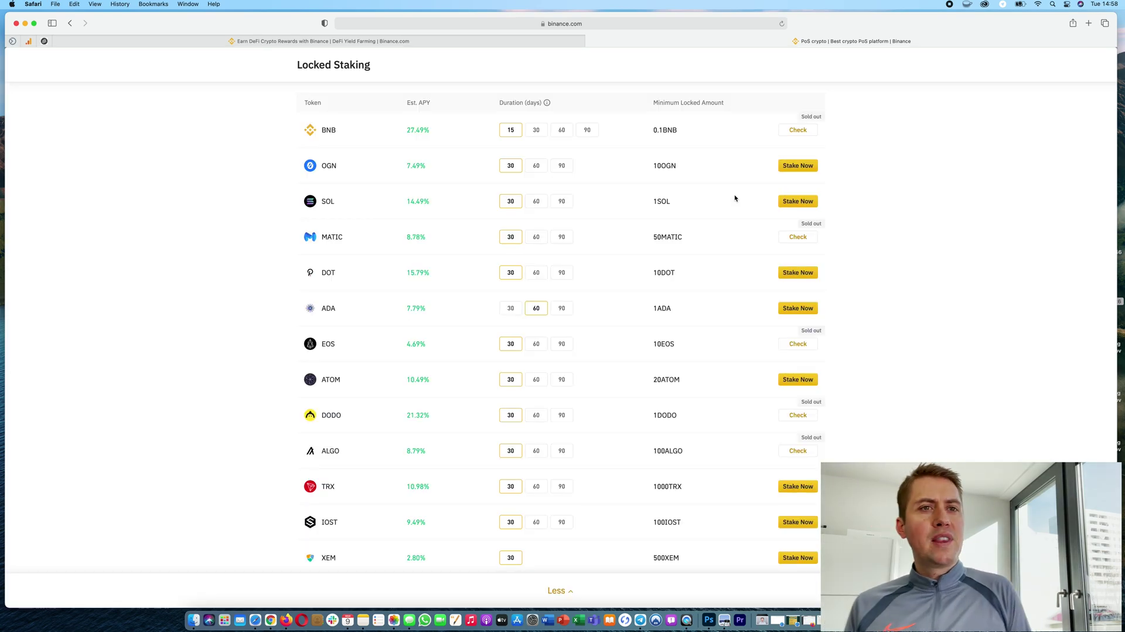
scroll(549, 322, "down", 3)
scroll(552, 324, "down", 1)
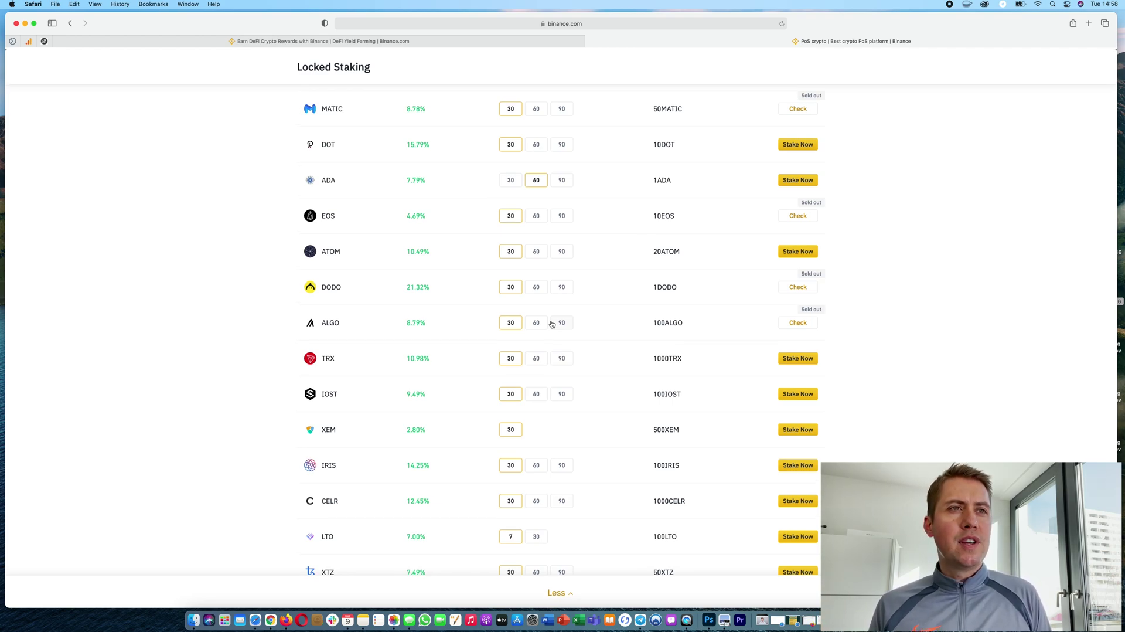
scroll(552, 323, "up", 4)
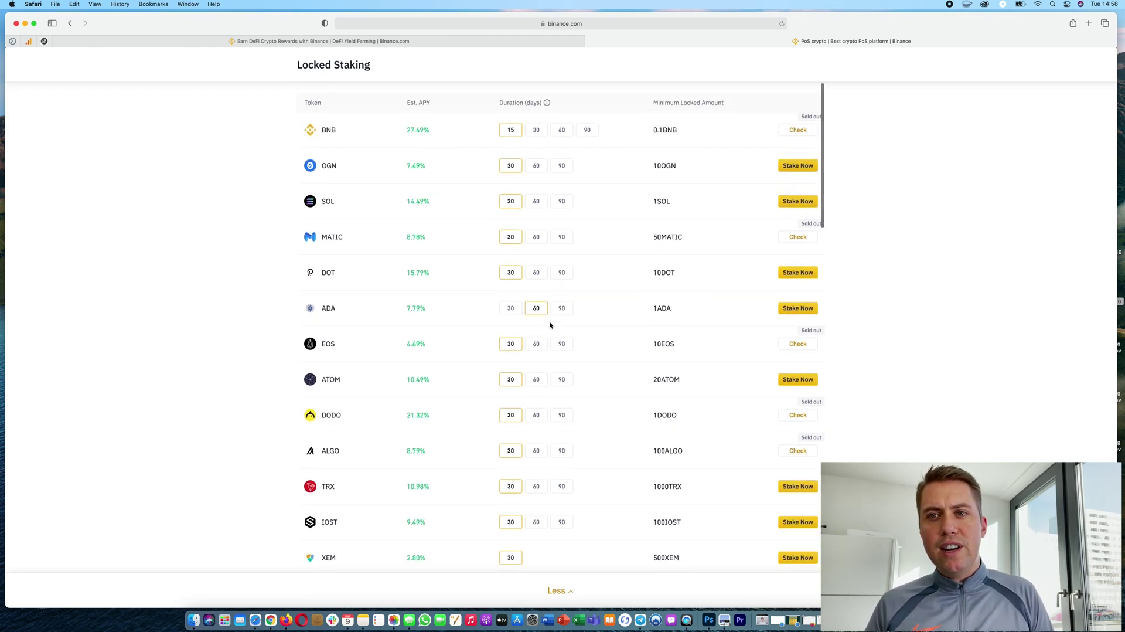